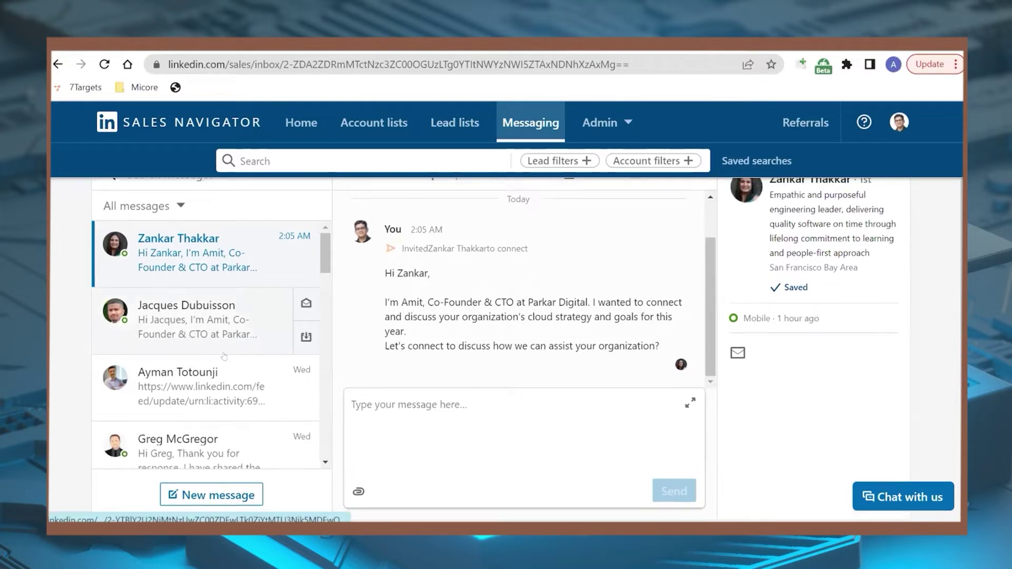
# Scroll the Sales Navigator inbox to review the sent cloud-strategy connection invitation
pyautogui.scroll(-4, 224, 357)
# Go to Sales Navigator Home and open the Lead lists page, including the 10 May 2022 list
pyautogui.scroll(4, 224, 356)
pyautogui.click(301, 122)
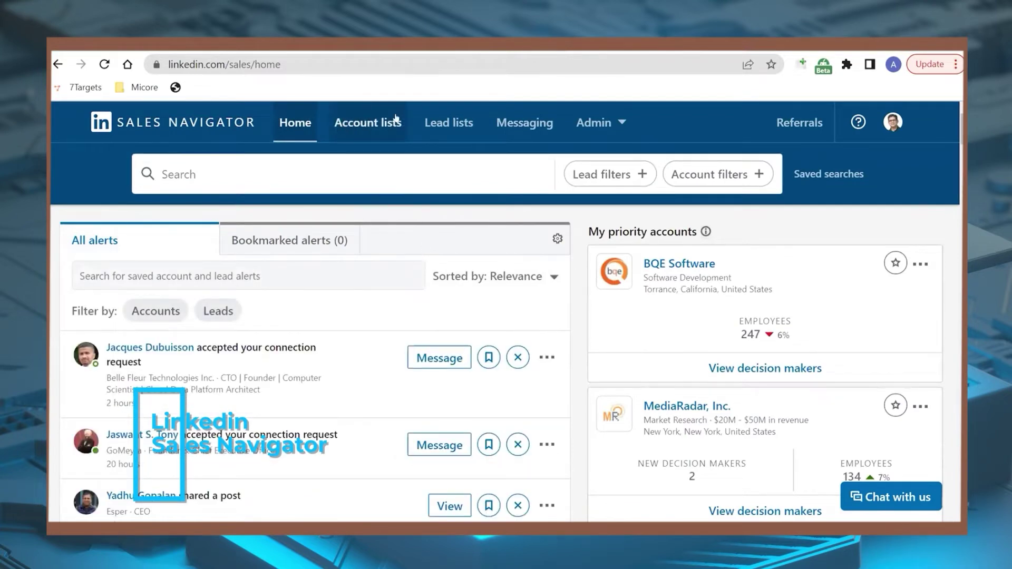
pyautogui.click(420, 172)
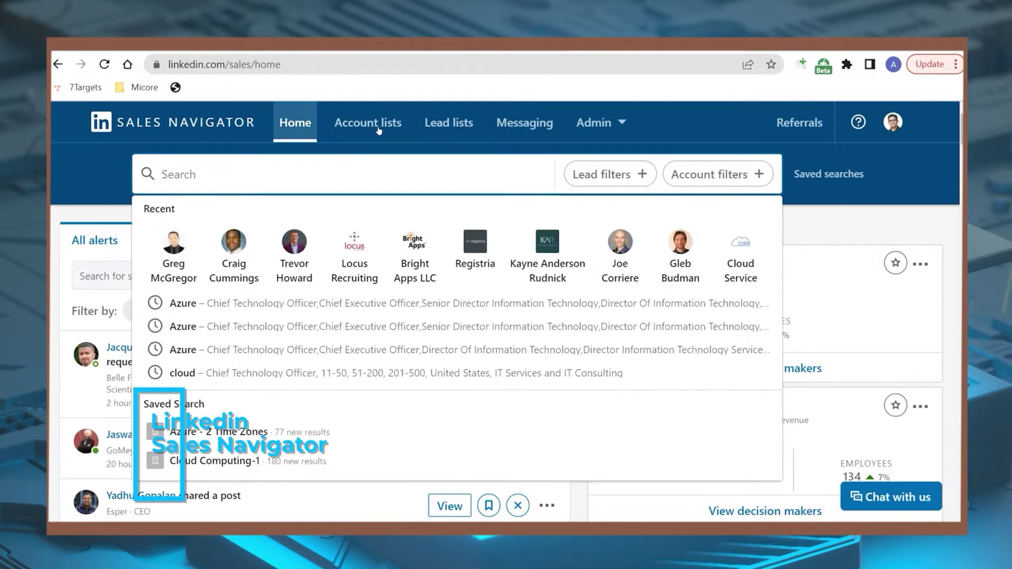
pyautogui.click(426, 124)
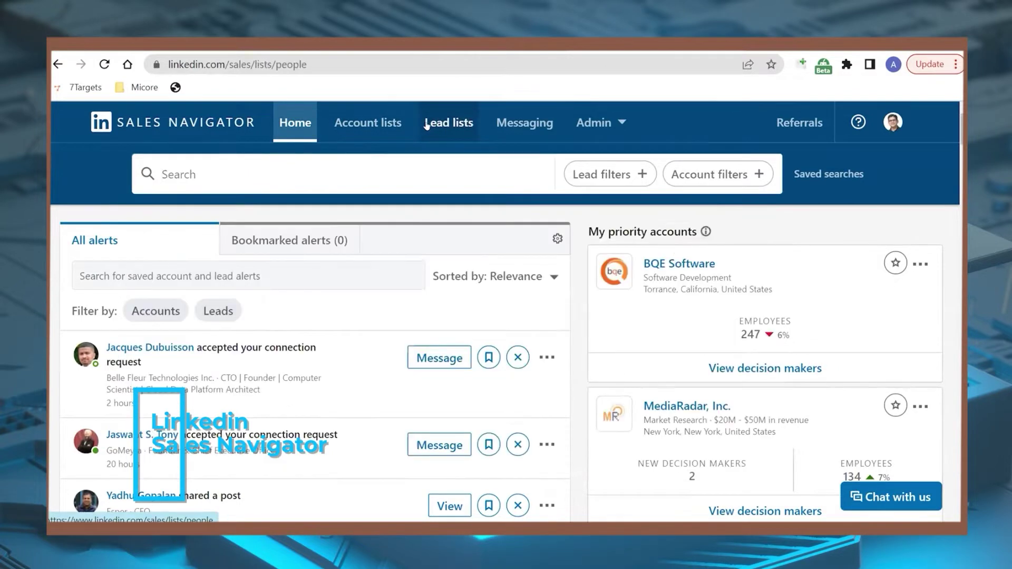
# Run the saved Azure lead search from the recent and saved searches dropdown
pyautogui.click(336, 157)
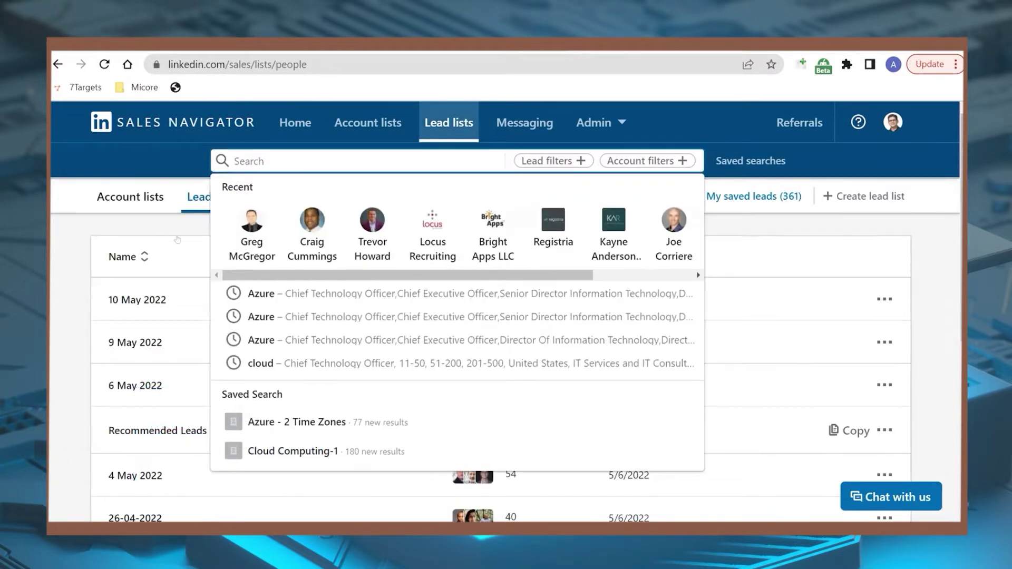
pyautogui.click(357, 141)
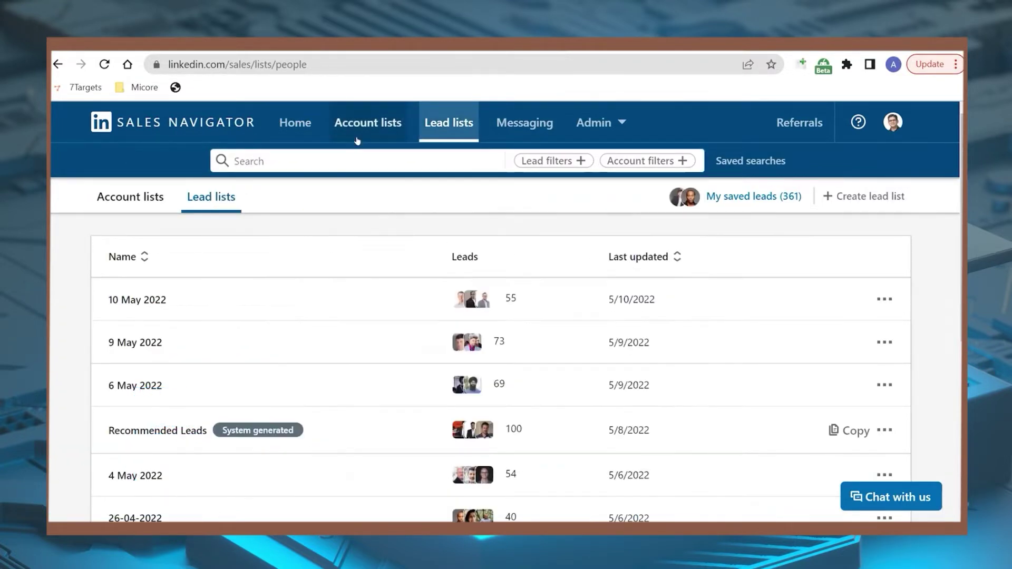
pyautogui.click(404, 162)
pyautogui.click(358, 141)
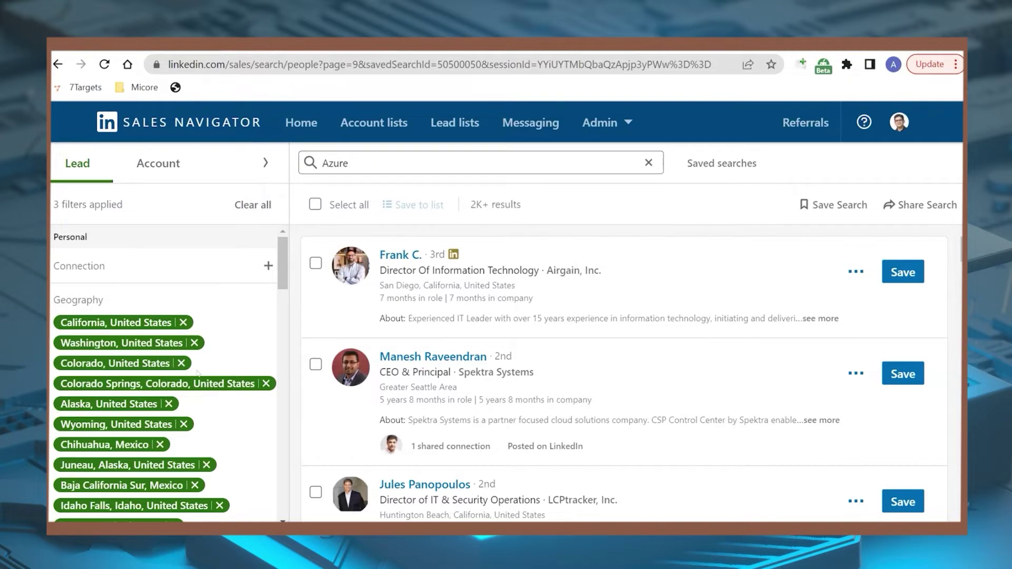
# Review the Geography, headcount 11-50/51-200/201-500 and IT leadership job title filters in the panel
pyautogui.scroll(-8, 211, 364)
pyautogui.scroll(-2, 198, 373)
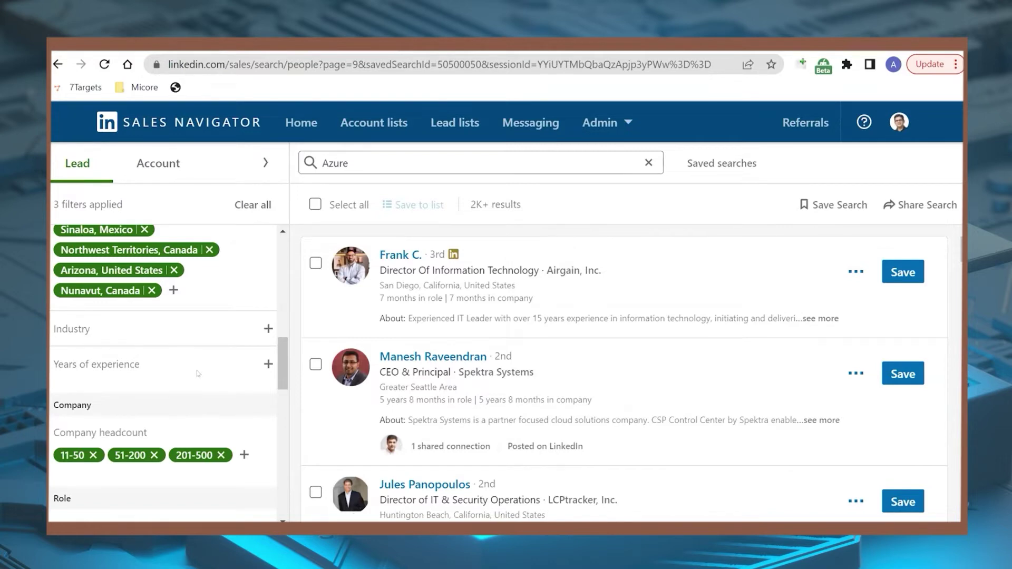
pyautogui.scroll(-4, 198, 374)
pyautogui.scroll(10, 195, 370)
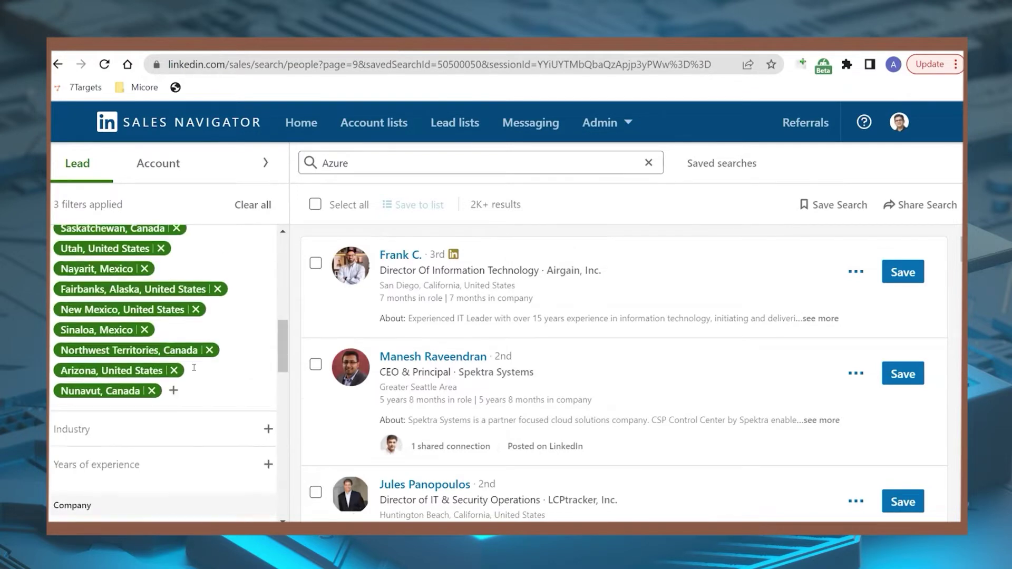
pyautogui.scroll(-10, 196, 371)
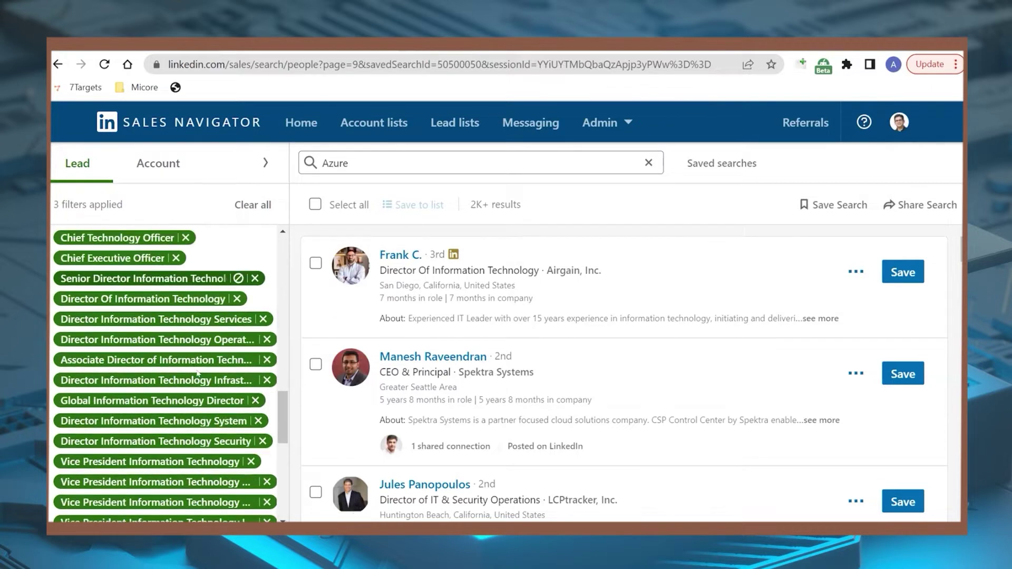
pyautogui.scroll(-3, 199, 373)
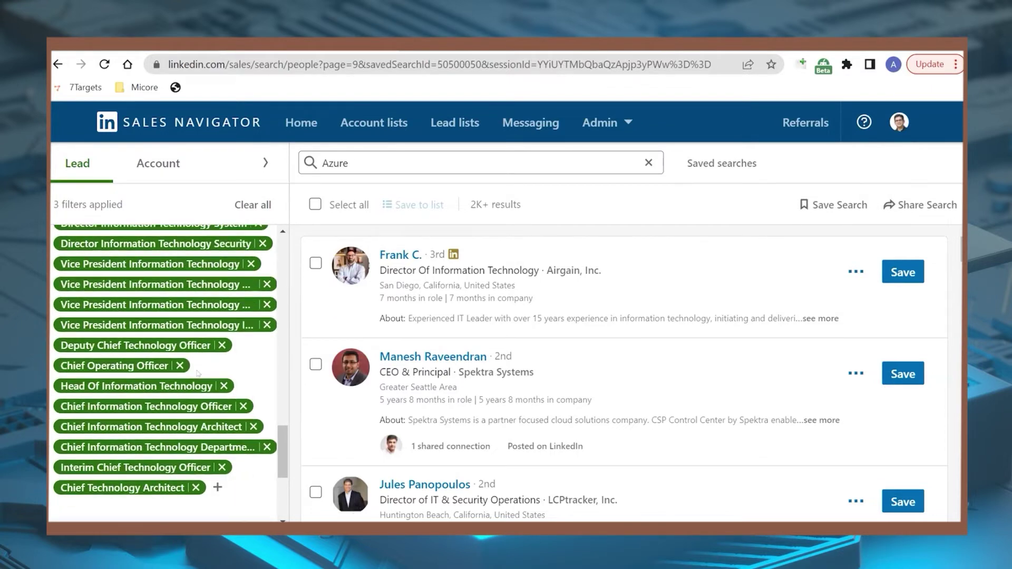
pyautogui.scroll(-3, 198, 373)
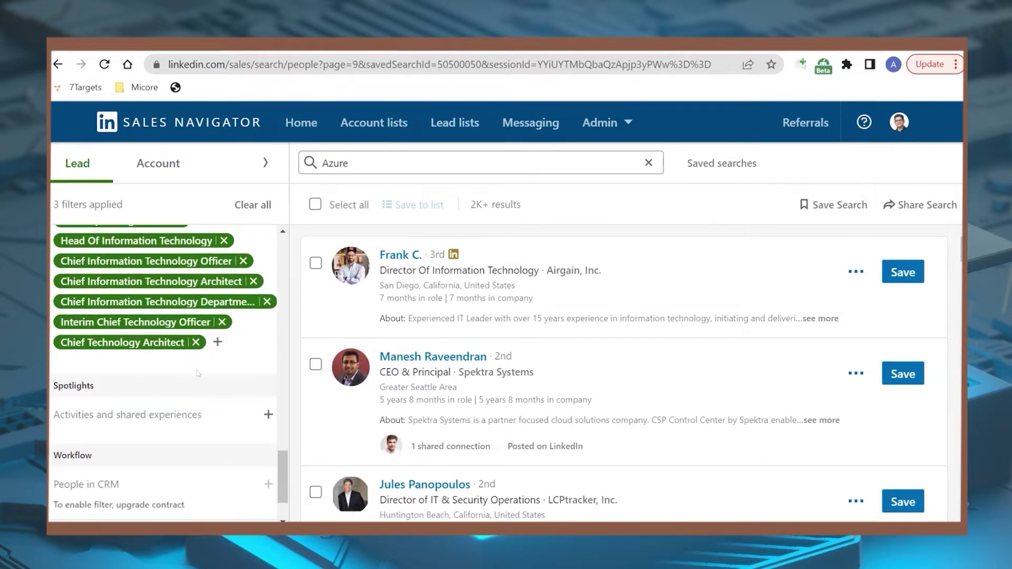
pyautogui.scroll(3, 199, 373)
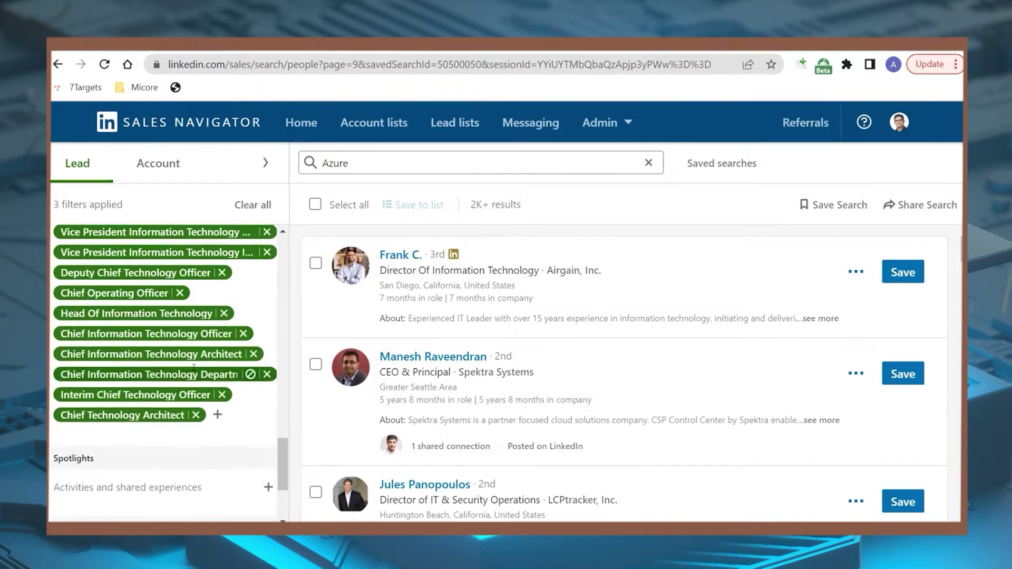
pyautogui.scroll(-3, 195, 369)
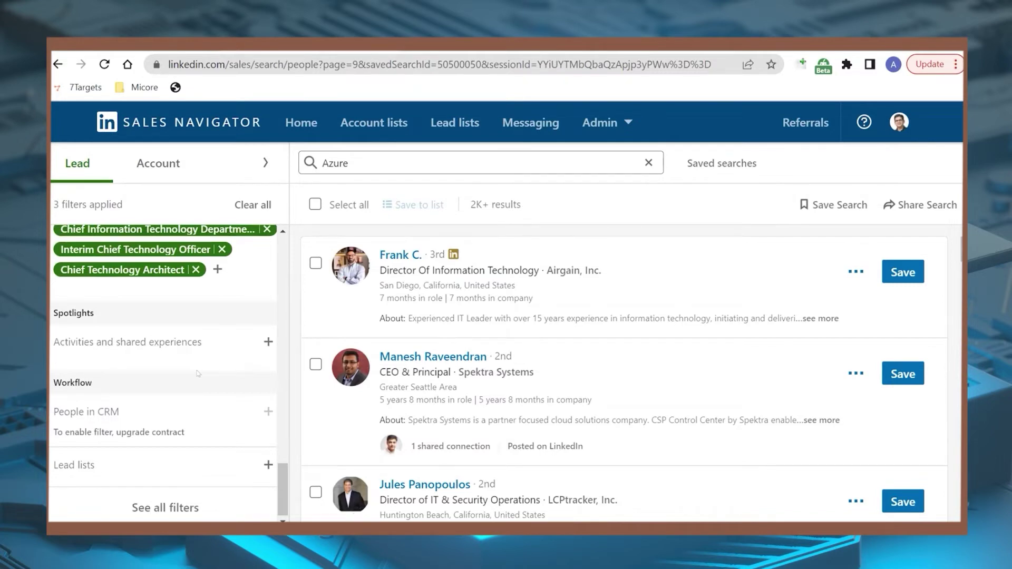
pyautogui.scroll(5, 196, 373)
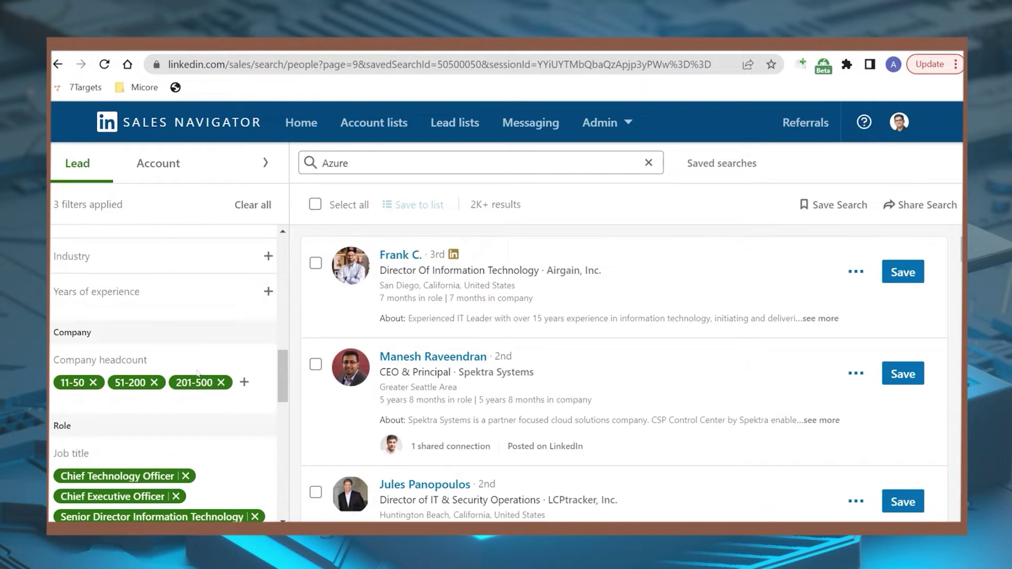
pyautogui.scroll(-4, 197, 373)
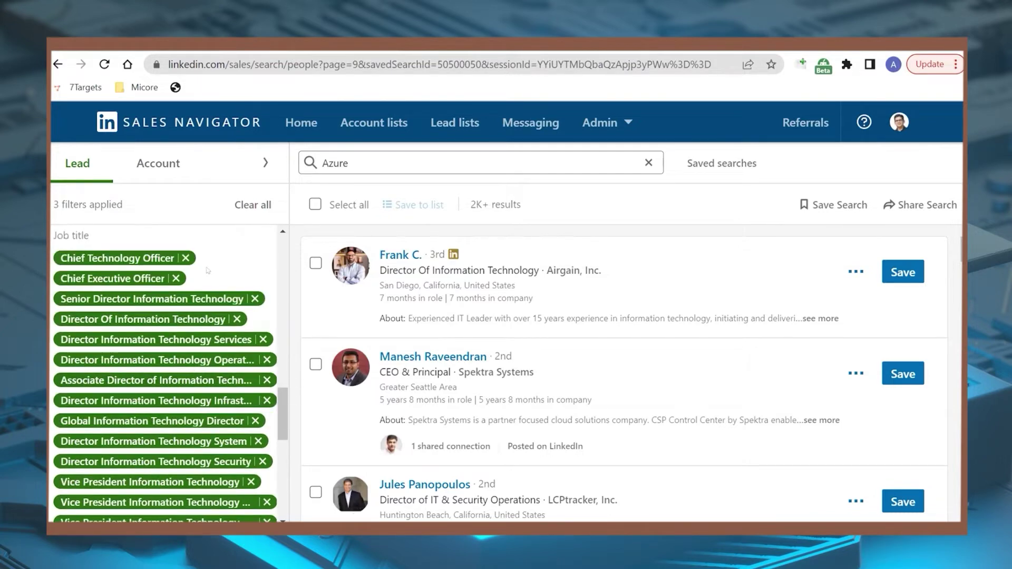
pyautogui.scroll(4, 208, 271)
pyautogui.scroll(1, 208, 271)
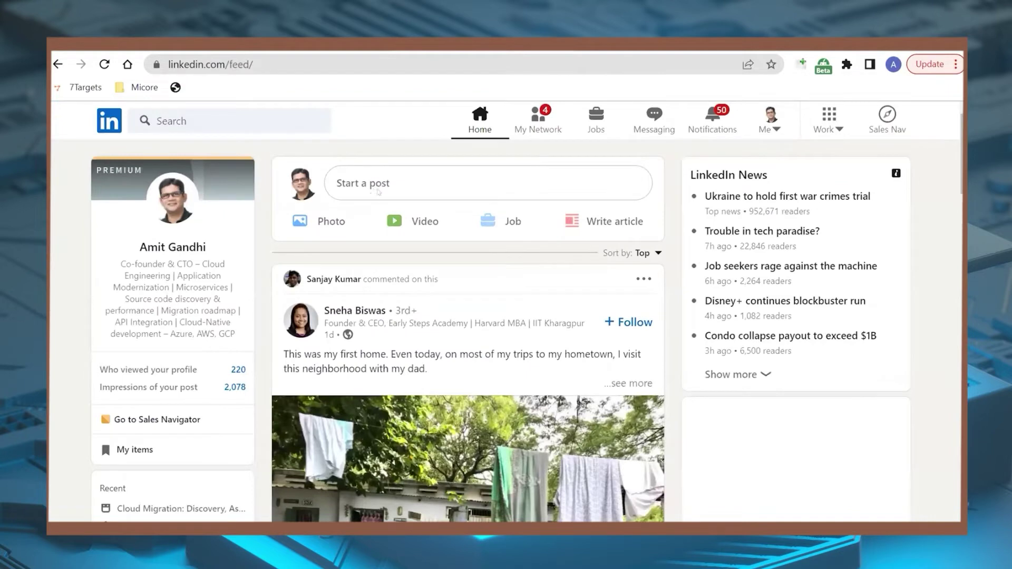
# Search regular LinkedIn for 'Azure' and limit the results to people
pyautogui.click(627, 181)
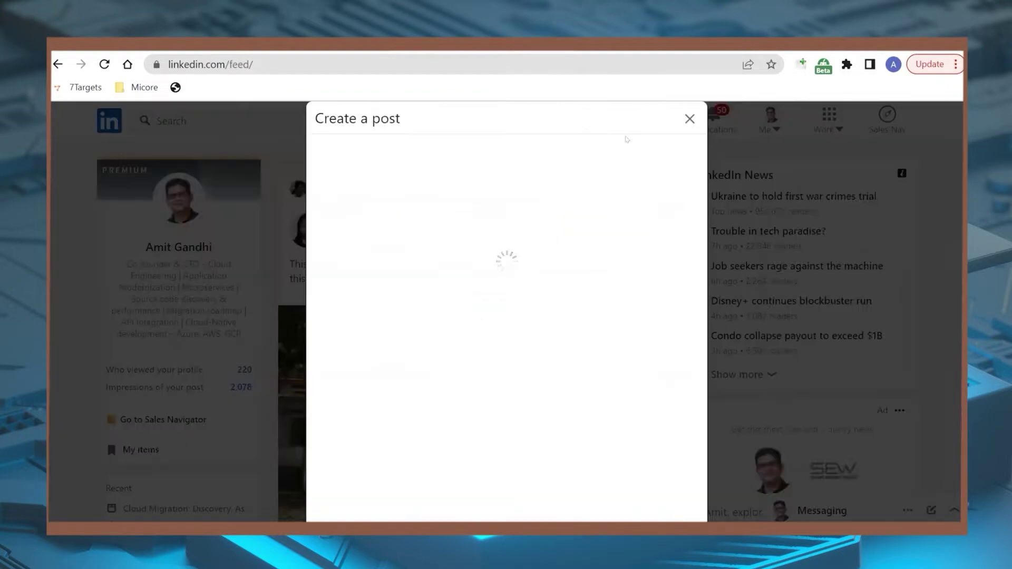
pyautogui.click(289, 118)
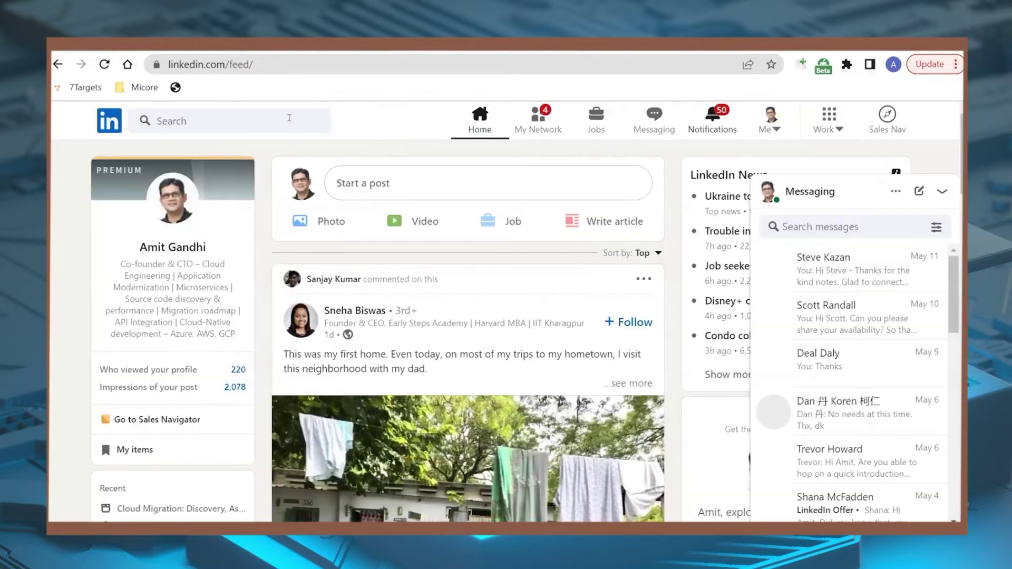
pyautogui.click(289, 117)
pyautogui.write('Azu')
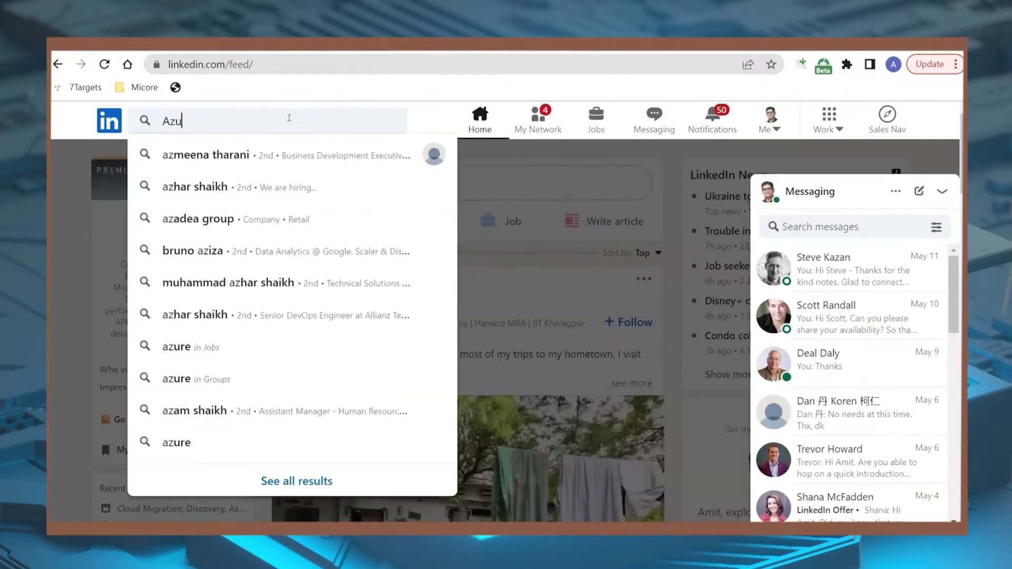
pyautogui.write('re')
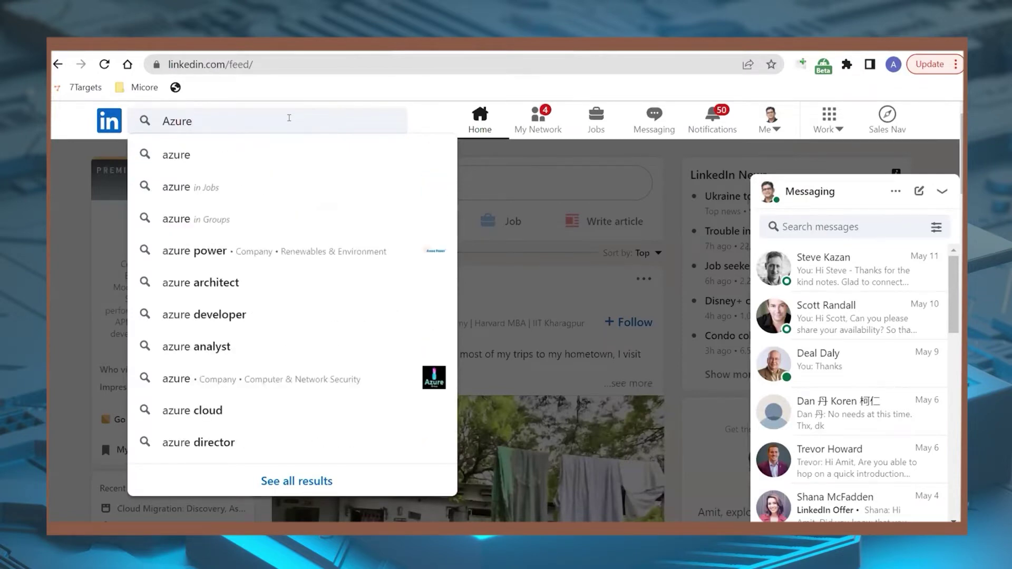
pyautogui.press('Return')
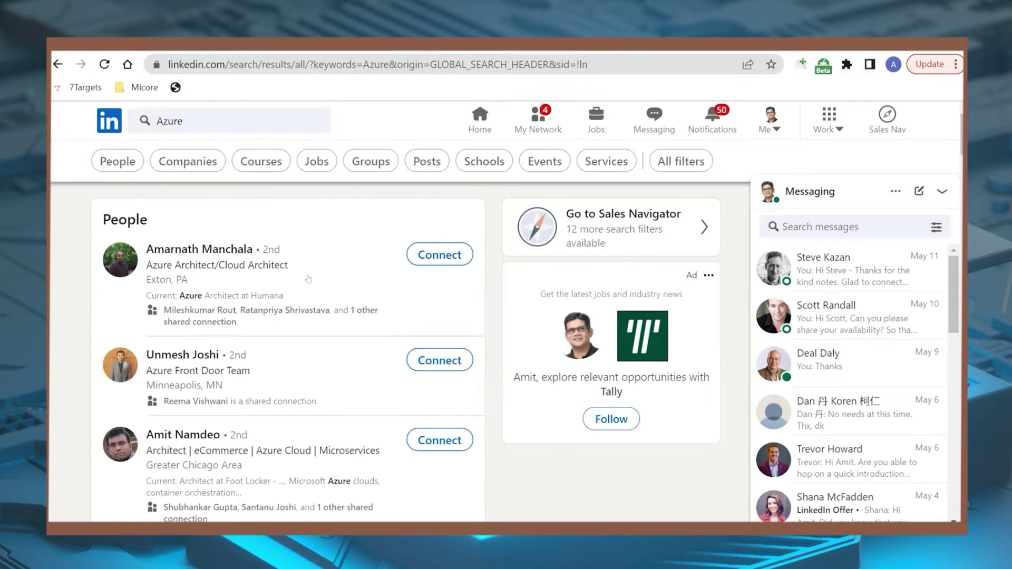
pyautogui.click(116, 161)
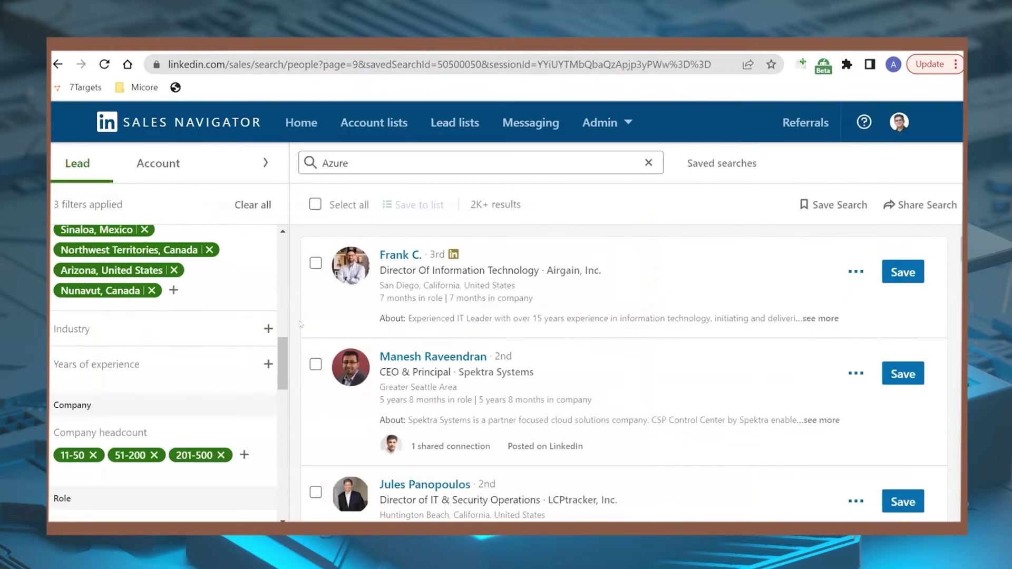
# Compare LinkedIn's ~1,060,000 Azure people results with the 2K+ Sales Navigator lead search
pyautogui.scroll(5, 207, 350)
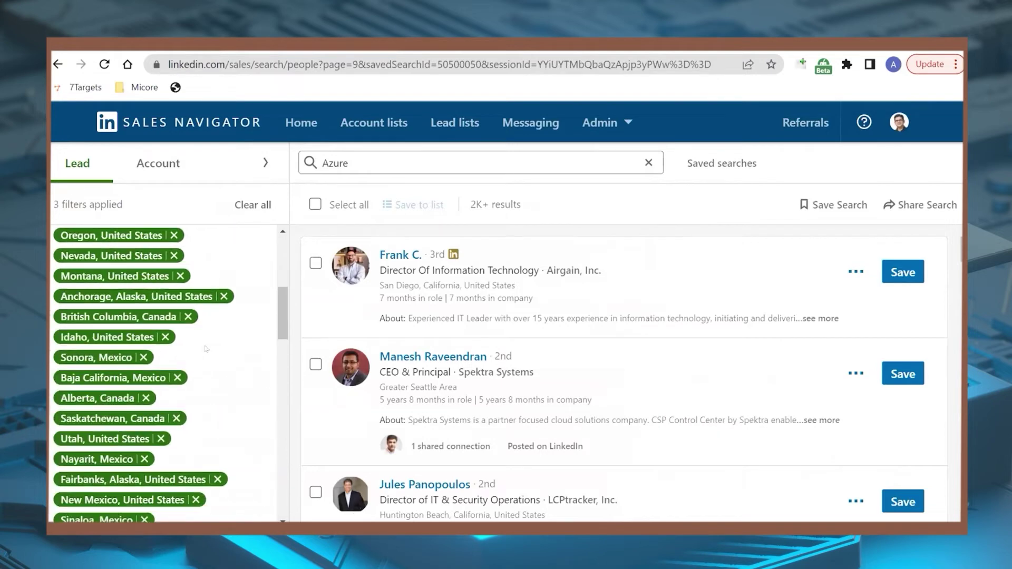
pyautogui.scroll(-10, 206, 349)
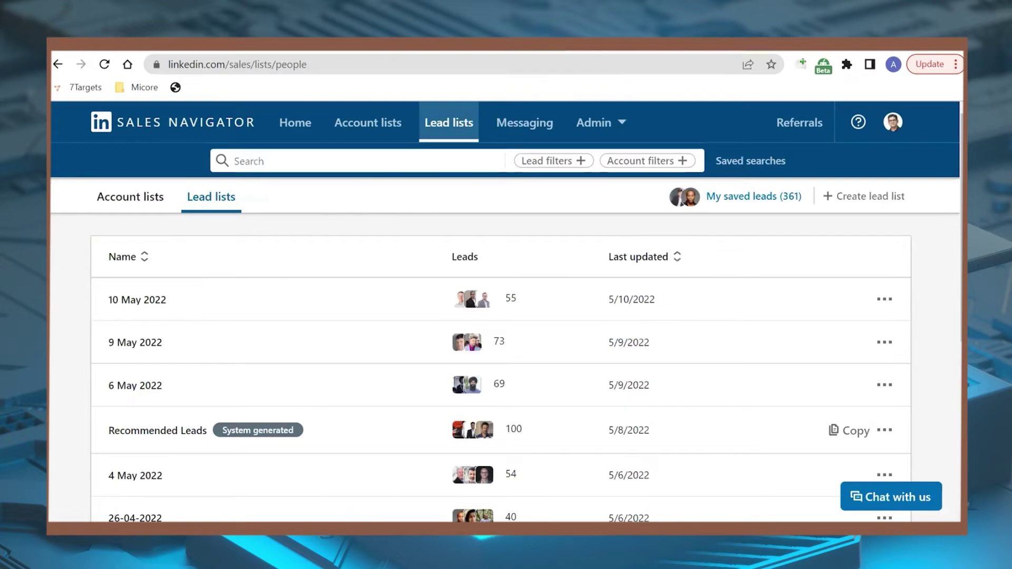
# Check the Sales Navigator inbox message-type filter, then bring up LinkedIn's full people filters for Azure
pyautogui.click(316, 161)
pyautogui.click(206, 246)
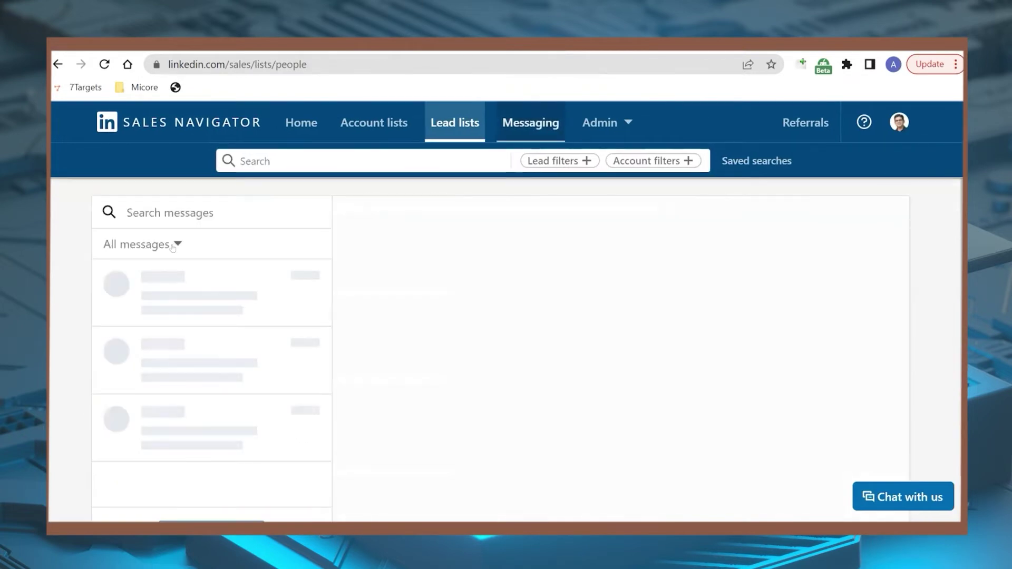
pyautogui.click(158, 196)
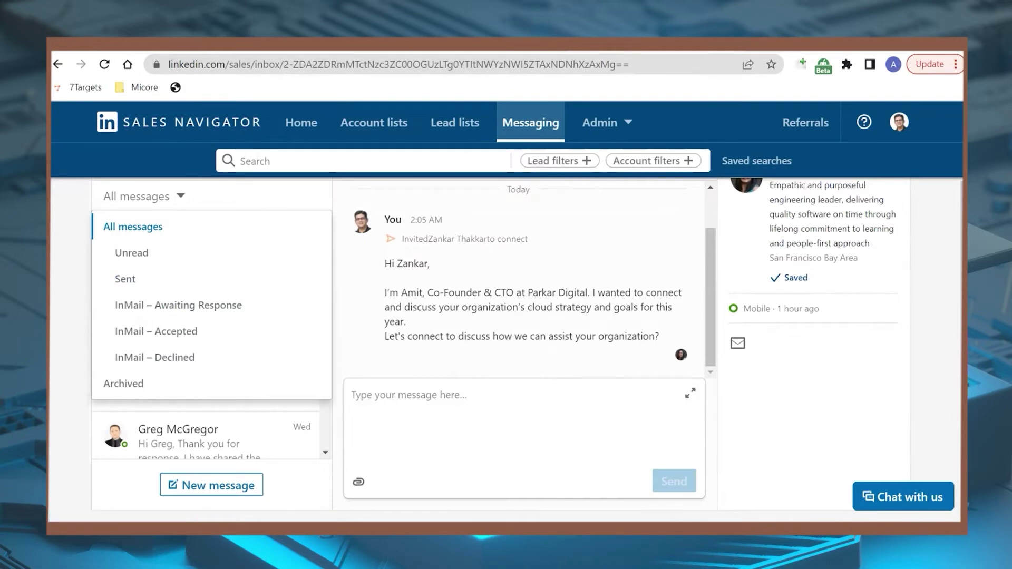
pyautogui.click(108, 232)
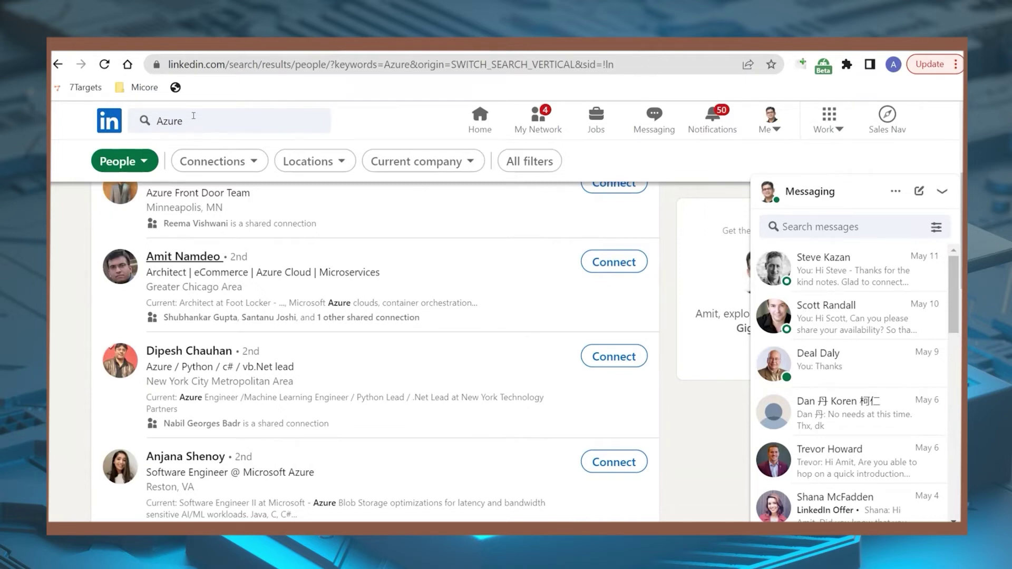
pyautogui.click(503, 168)
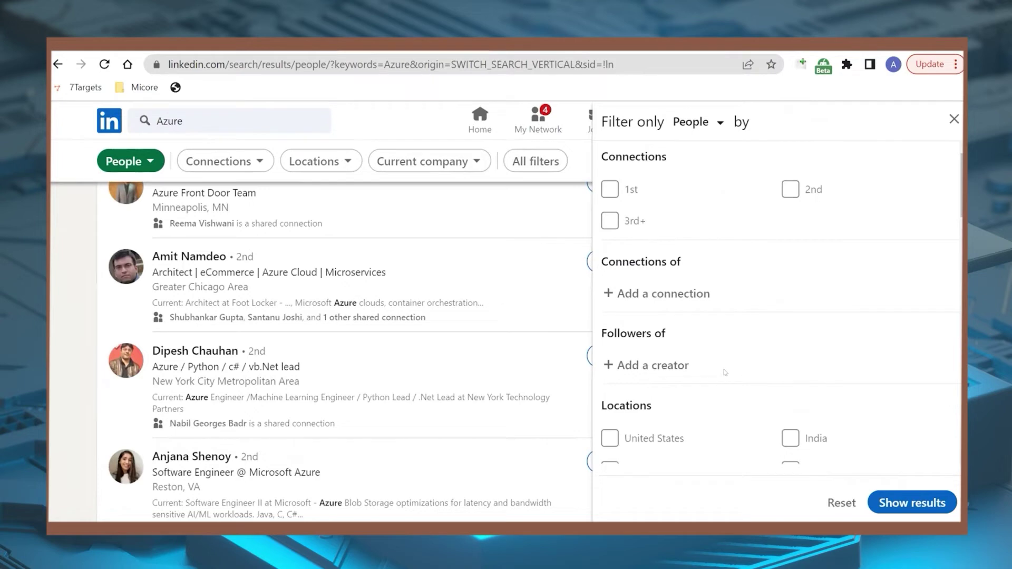
# Add a 'cto' Title keyword filter to the Azure people search and show results
pyautogui.scroll(-15, 725, 373)
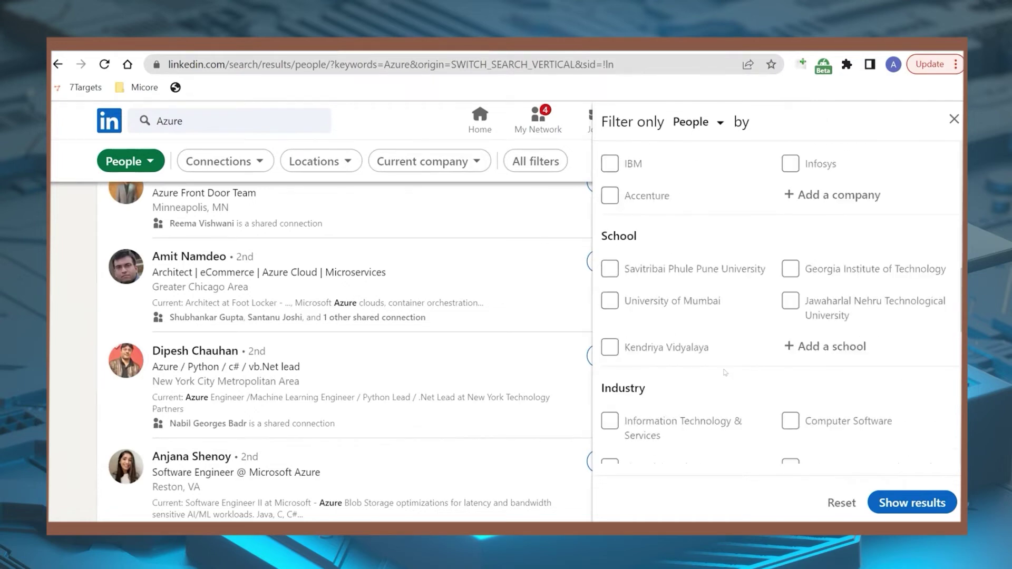
pyautogui.scroll(-5, 725, 372)
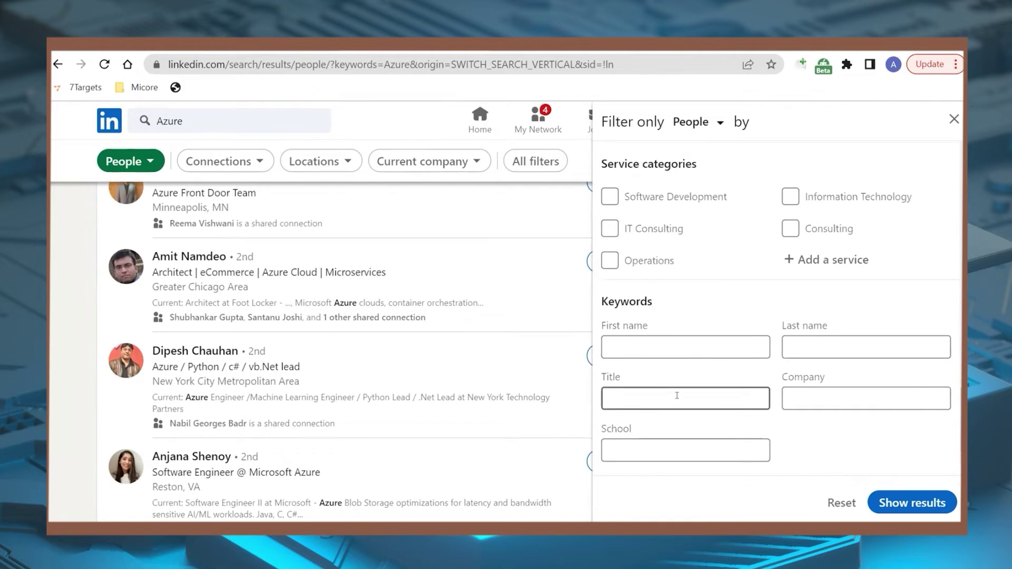
pyautogui.write('cto')
pyautogui.click(935, 504)
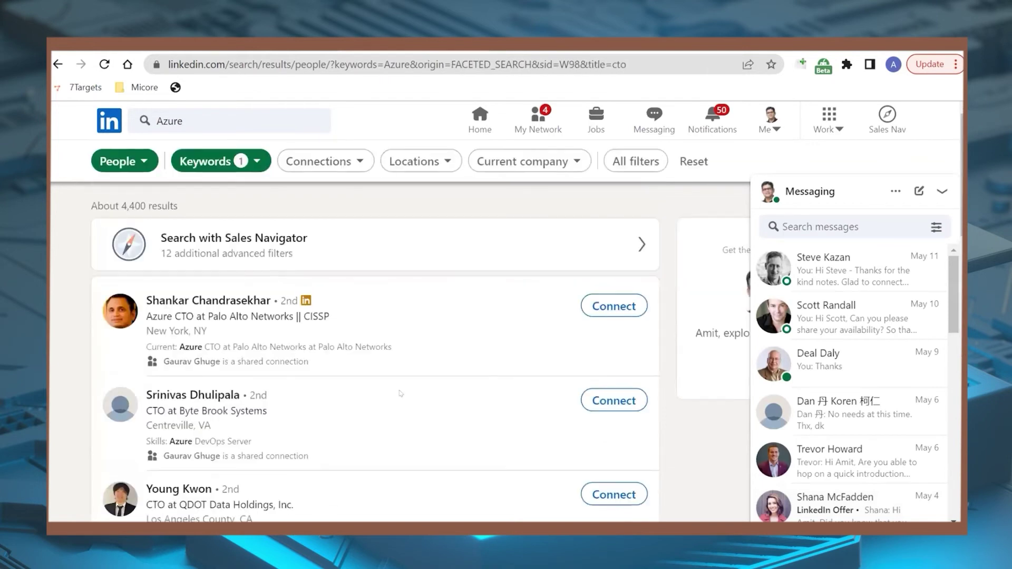
# Open a CTO's profile from the filtered results and show all their work experiences
pyautogui.scroll(-2, 264, 394)
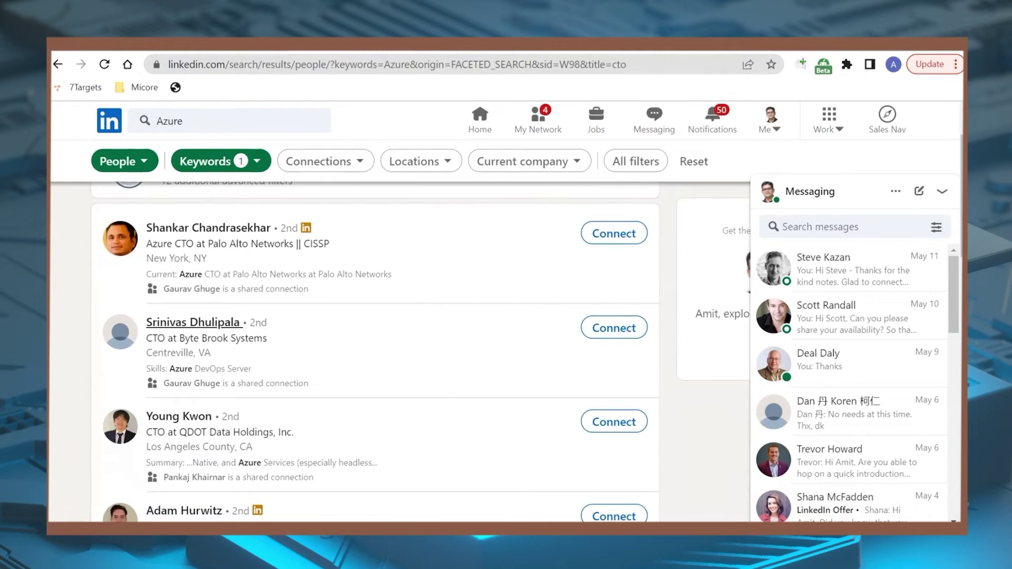
pyautogui.click(221, 322)
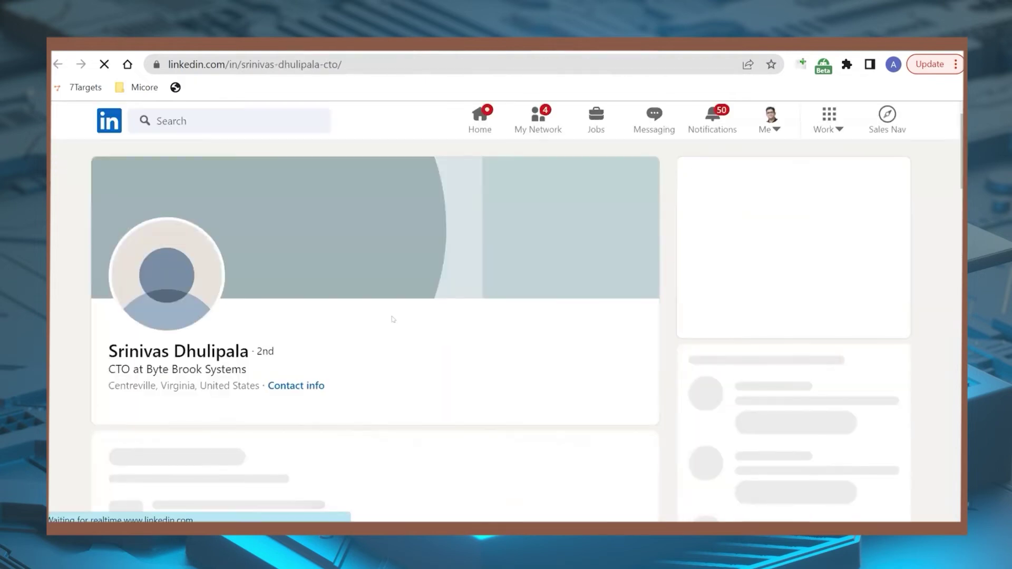
pyautogui.scroll(-5, 378, 339)
pyautogui.scroll(-10, 379, 340)
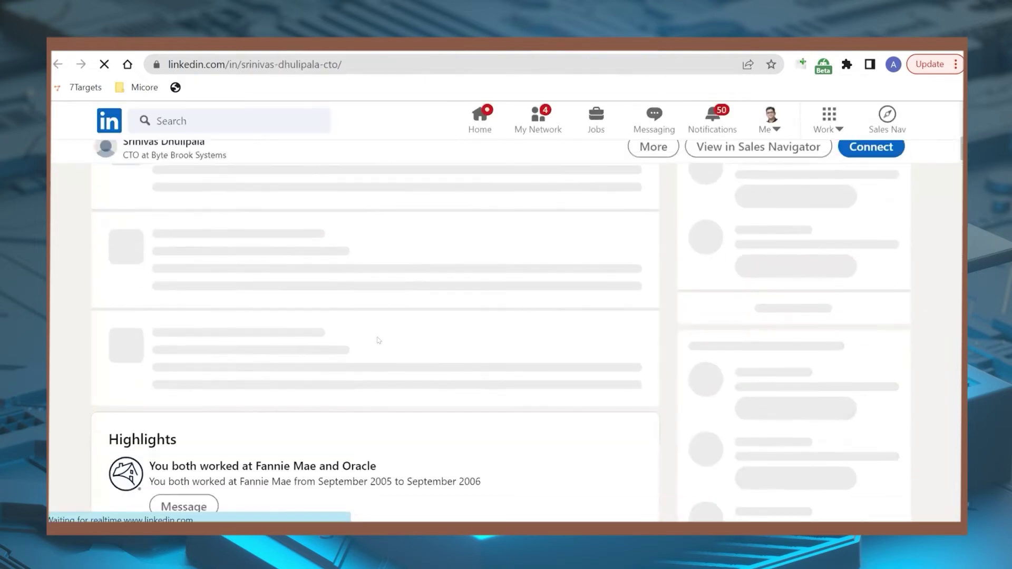
pyautogui.scroll(3, 379, 340)
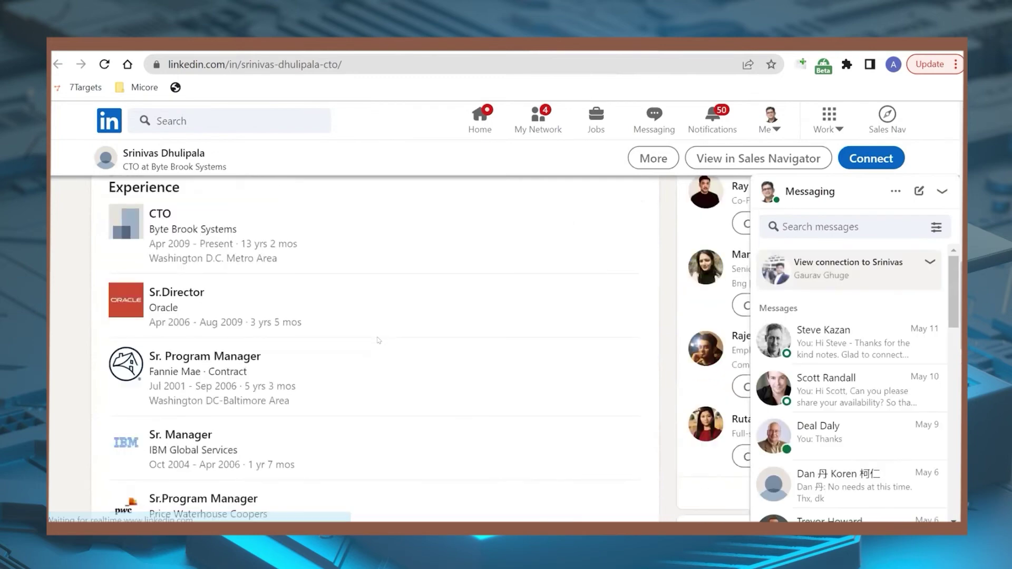
pyautogui.scroll(-4, 379, 340)
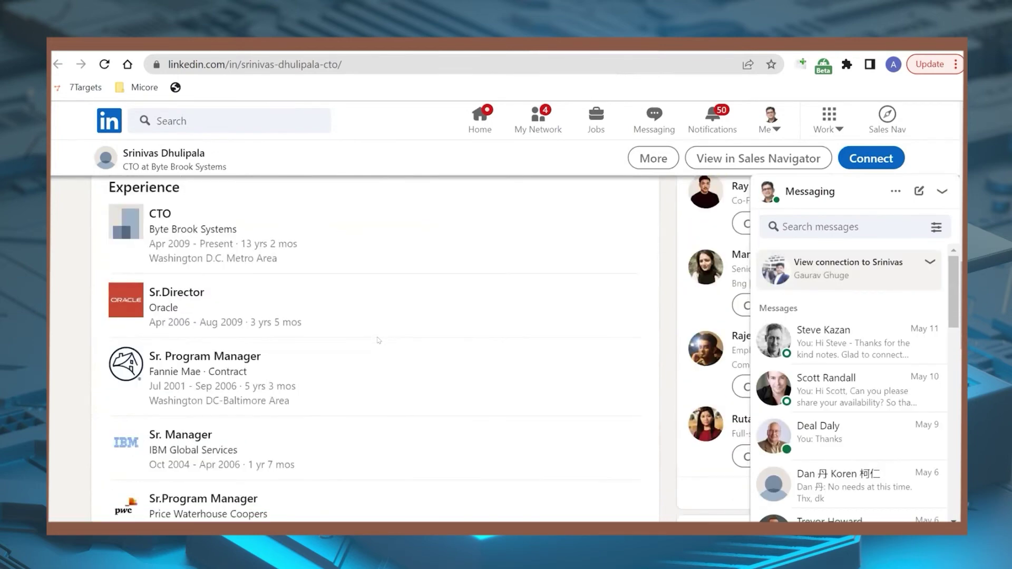
pyautogui.click(370, 416)
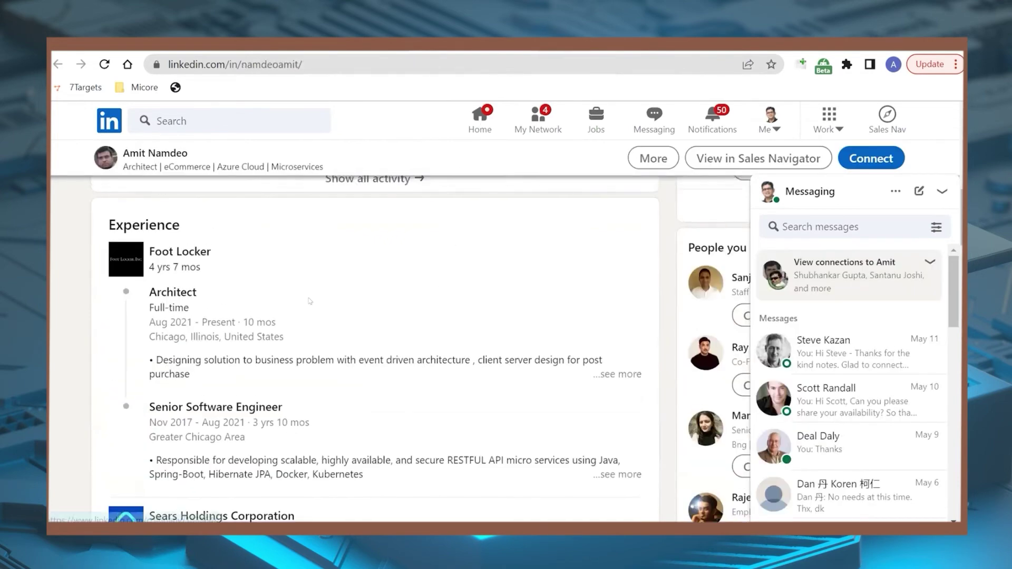
# Expand the CTO's full About text and read through the rest of the profile
pyautogui.scroll(5, 305, 295)
pyautogui.scroll(-5, 305, 295)
pyautogui.scroll(1, 305, 295)
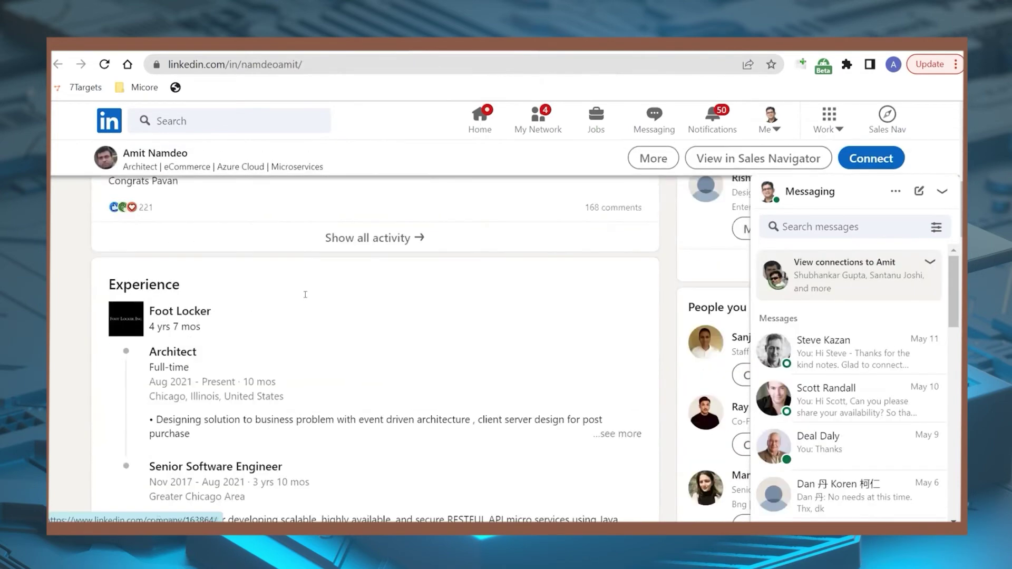
pyautogui.scroll(5, 305, 295)
pyautogui.scroll(-1, 410, 288)
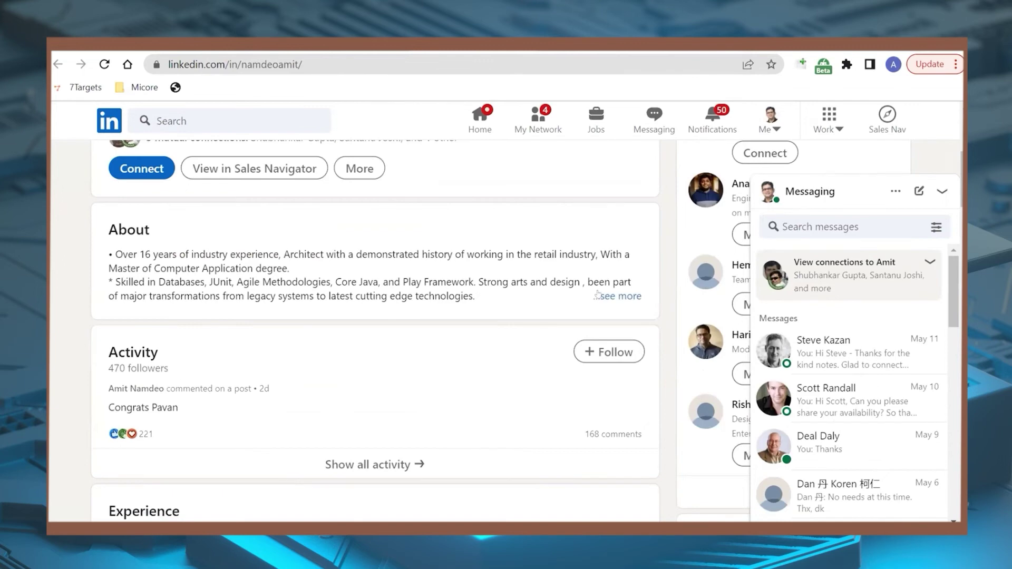
pyautogui.click(619, 296)
pyautogui.scroll(-10, 231, 316)
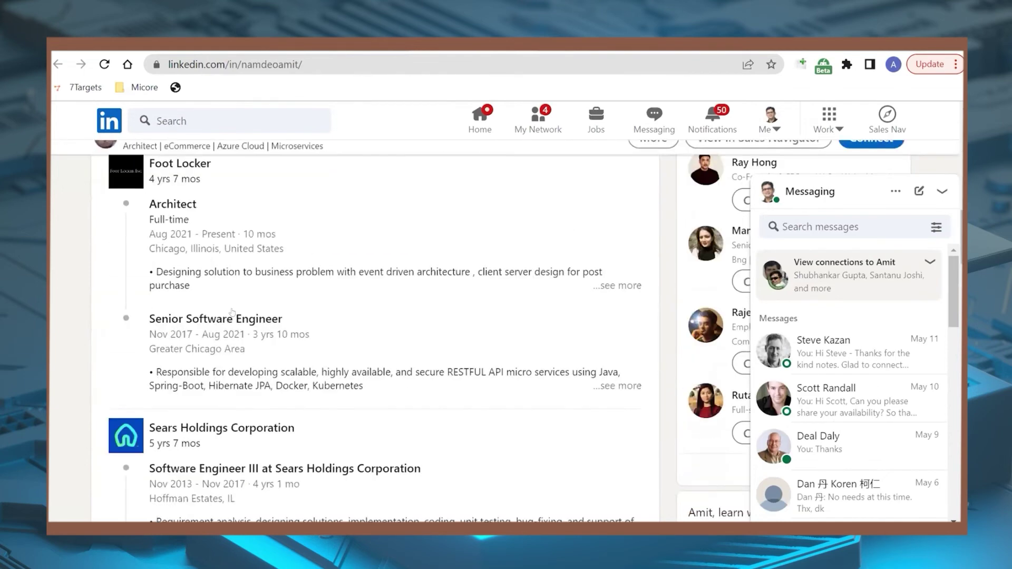
pyautogui.scroll(4, 232, 317)
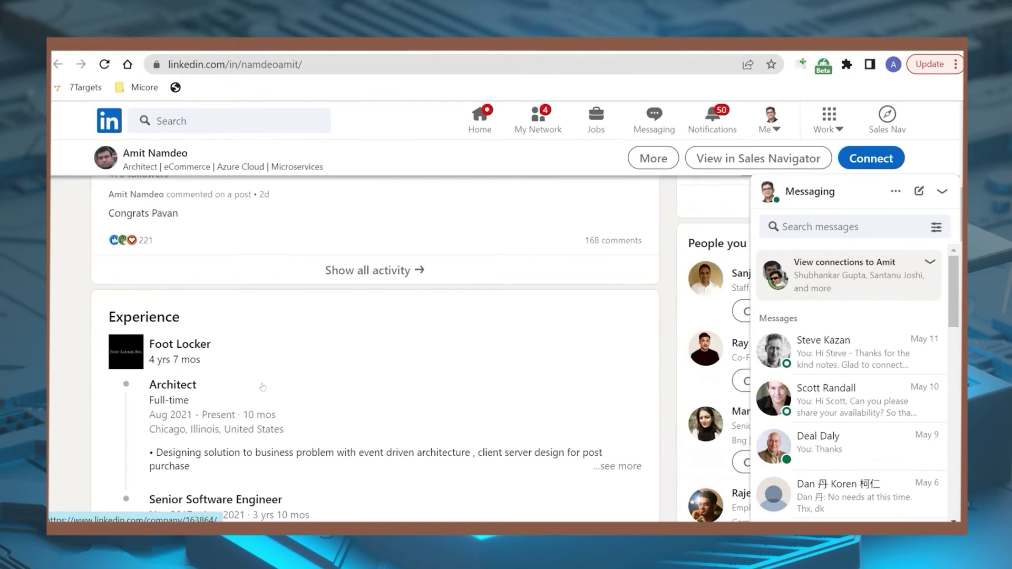
pyautogui.scroll(15, 262, 387)
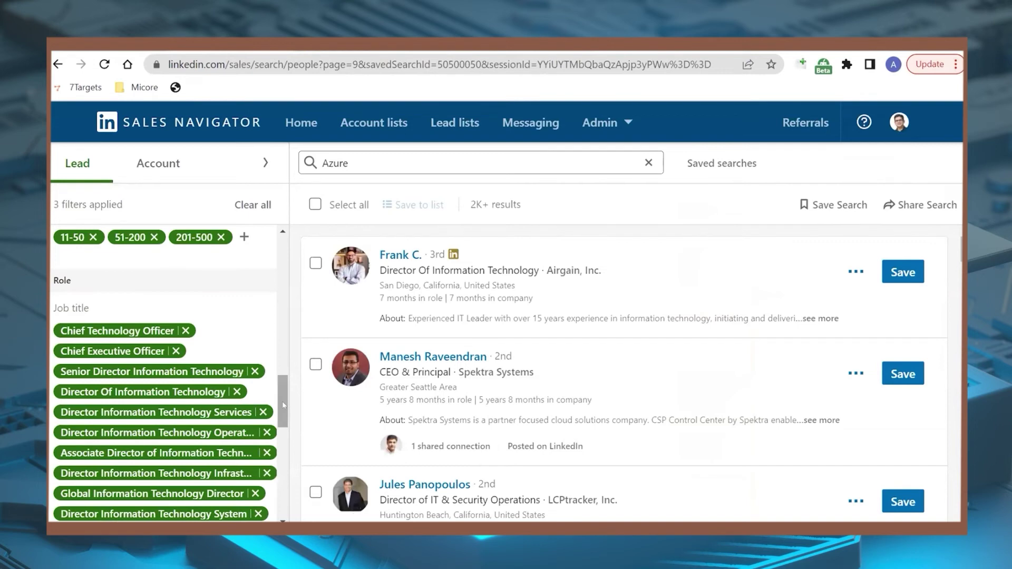
# Switch to an account search filtered by headcount and North American headquarters, showing all filters
pyautogui.scroll(3, 282, 405)
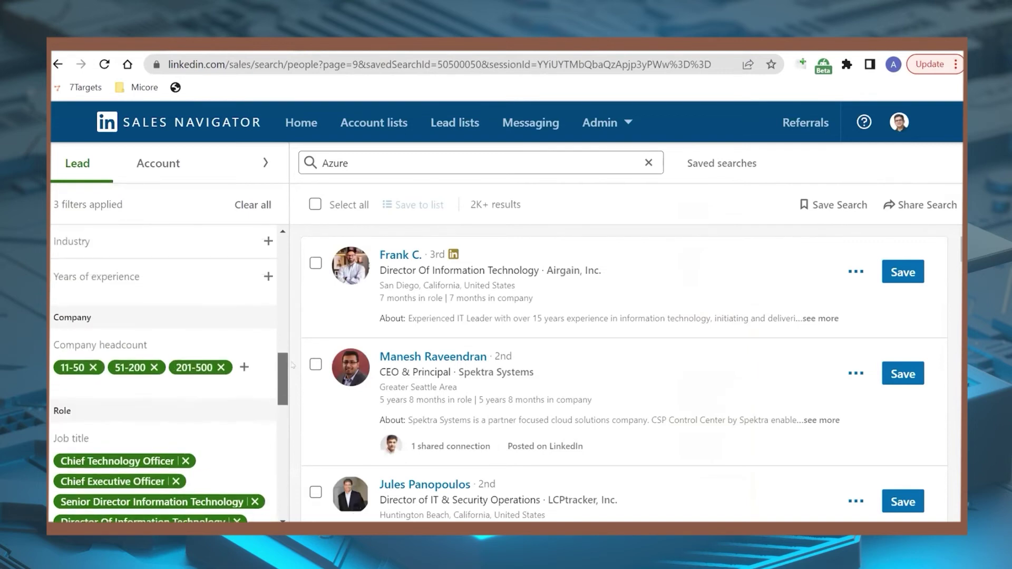
pyautogui.click(178, 164)
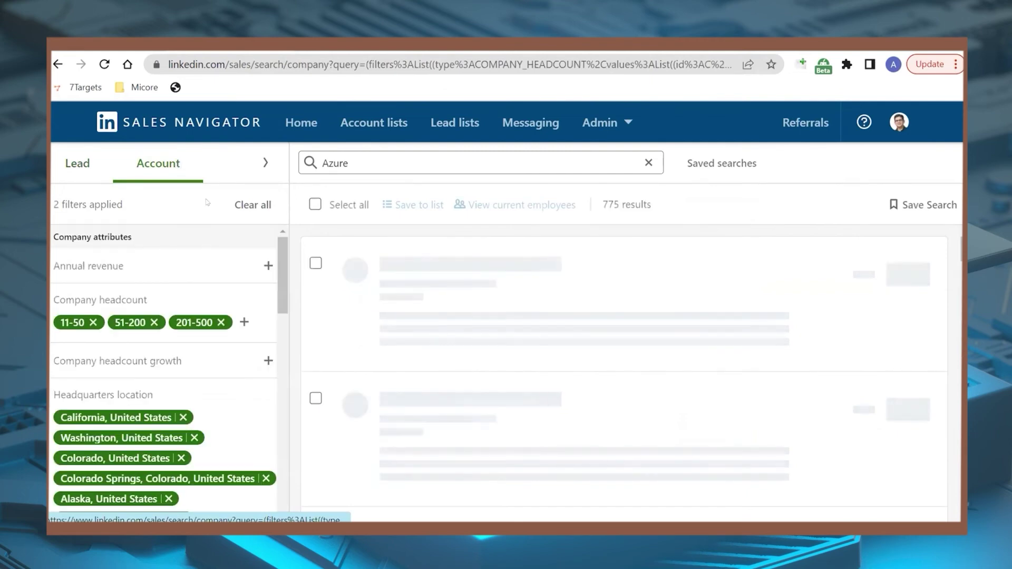
pyautogui.moveTo(285, 264); pyautogui.dragTo(284, 473)
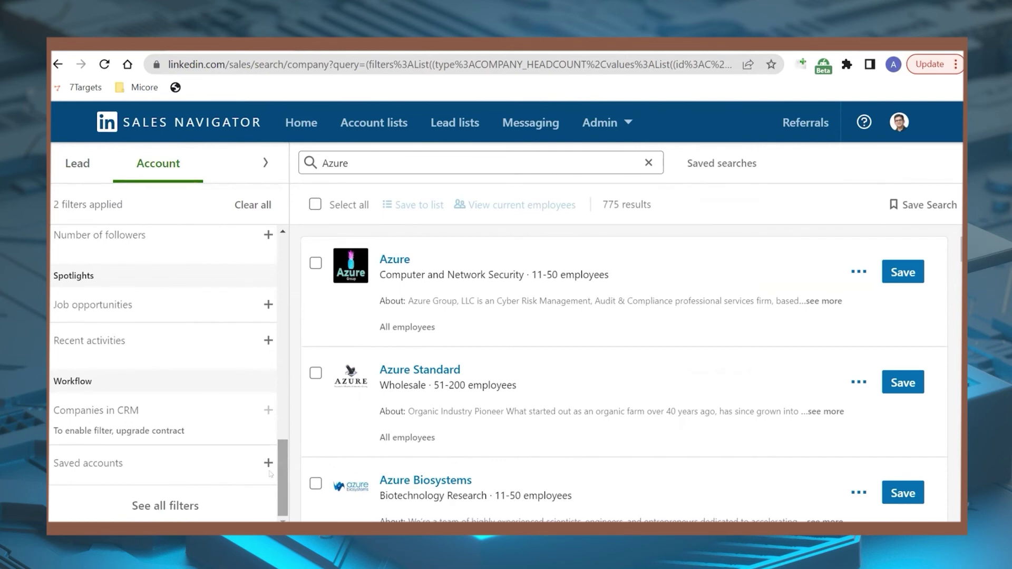
pyautogui.click(179, 505)
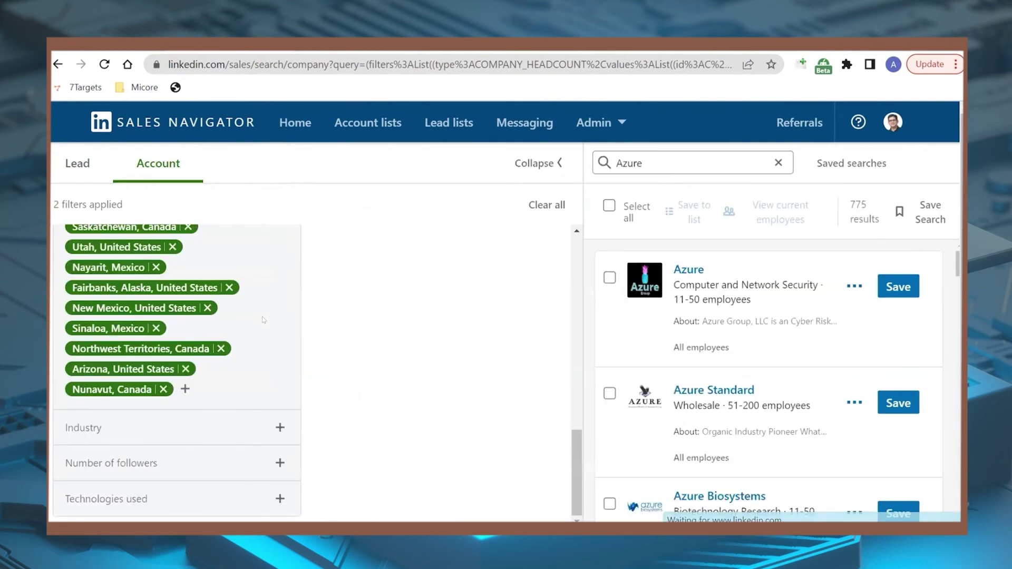
pyautogui.scroll(-1, 346, 299)
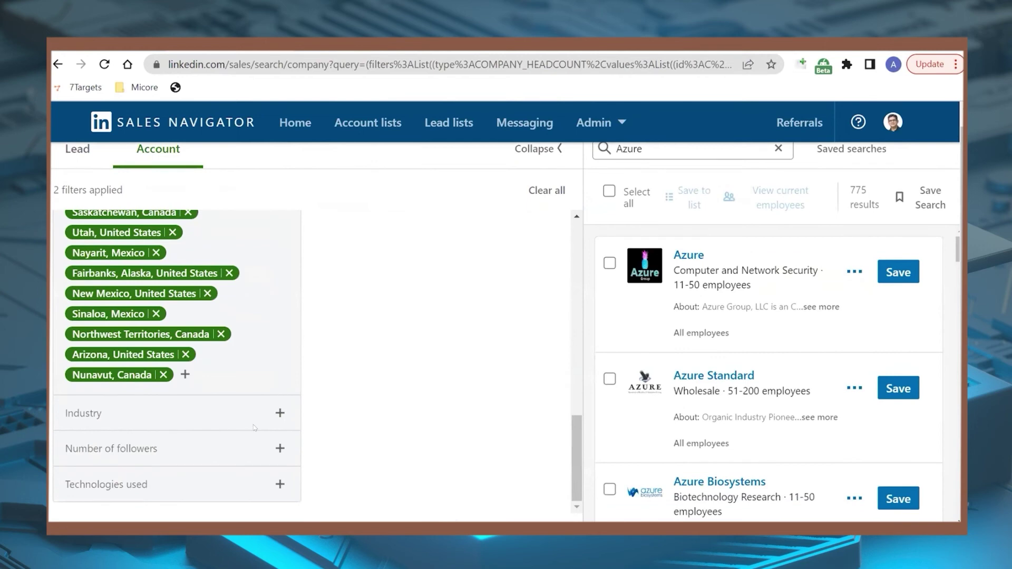
# Add the Microsoft Azure 'Technologies used' filter, narrowing 775 accounts to 36, and collapse the panel
pyautogui.click(280, 484)
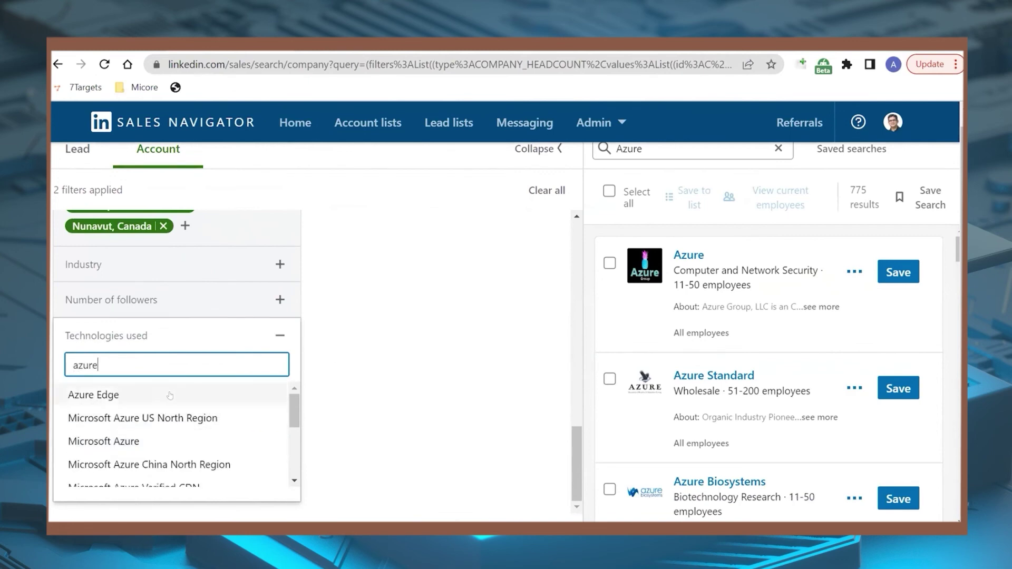
pyautogui.click(140, 443)
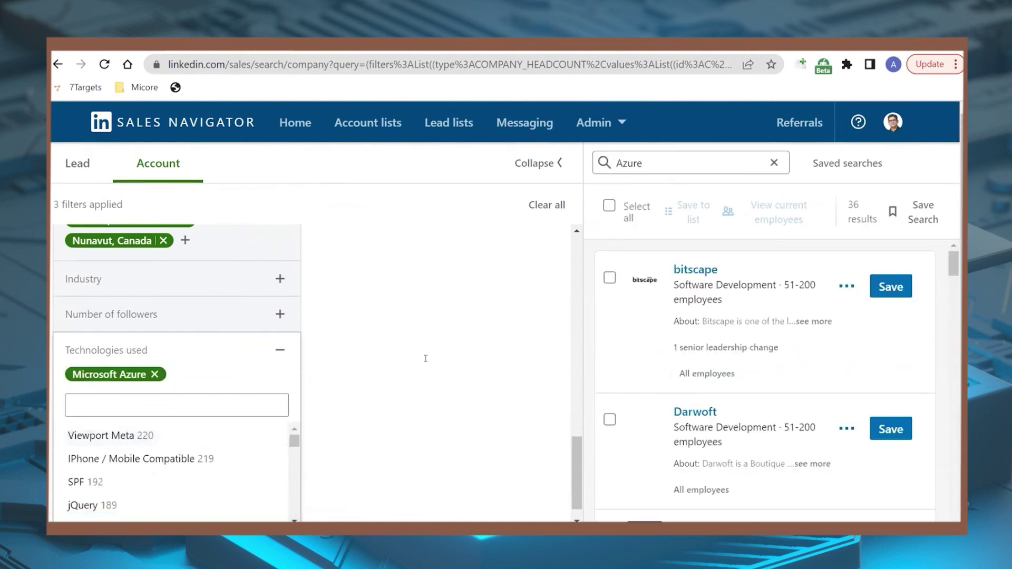
pyautogui.click(535, 163)
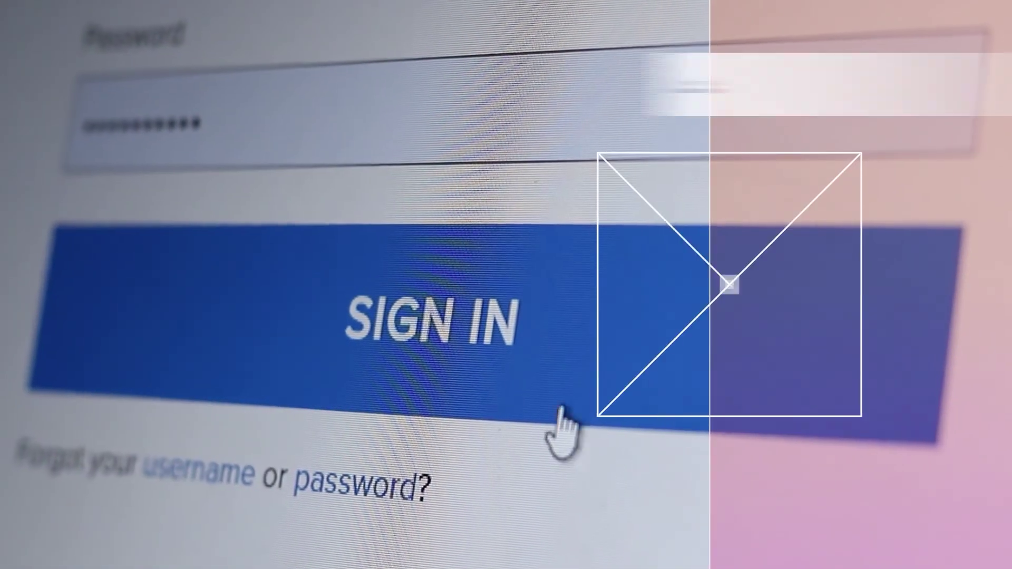